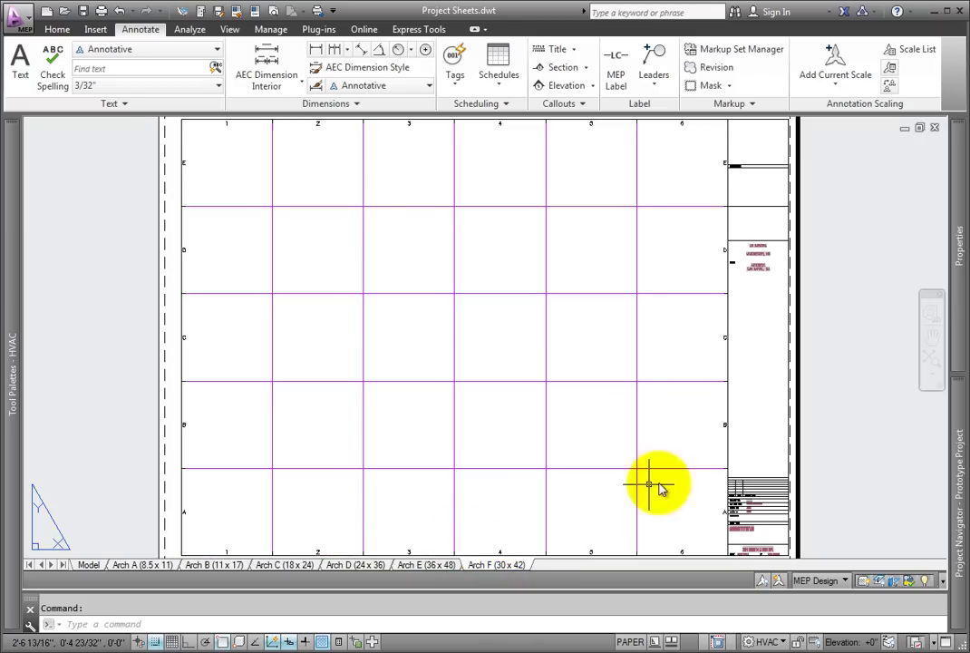
- Relink the PROJECT NO text to the AEC Project > Project Number field in uppercase
middle_click_drag(654, 485, 628, 368)
scroll(660, 464, "up", 3)
scroll(635, 410, "up", 1)
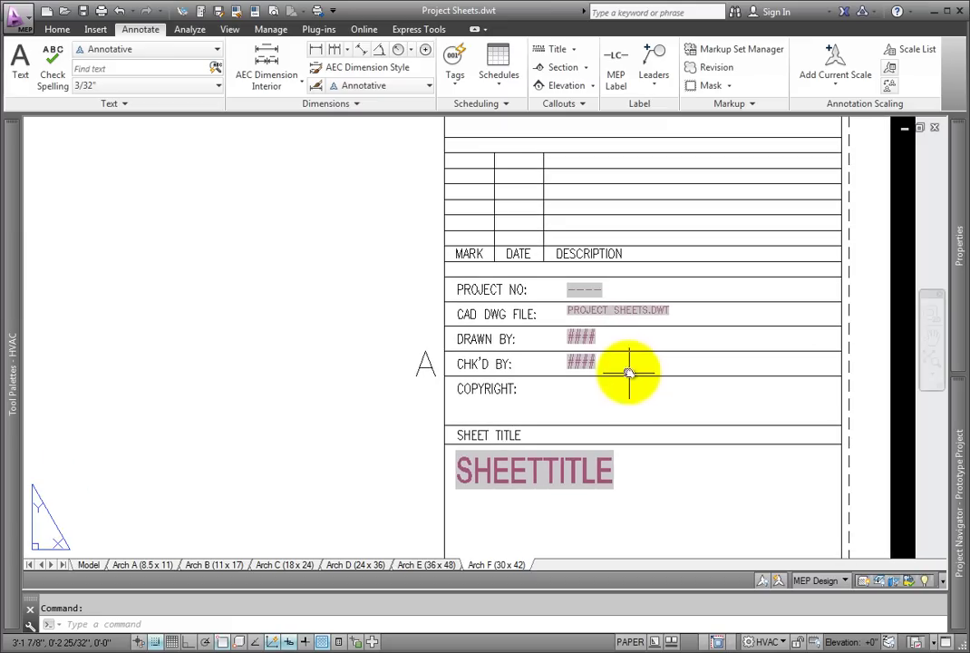
left_click(583, 289)
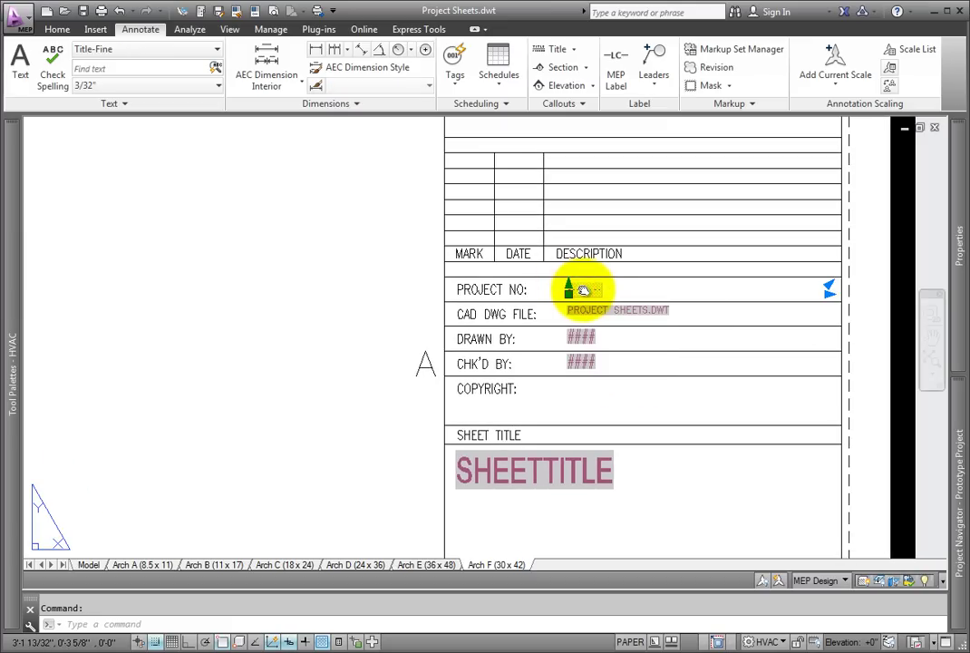
double_click(583, 289)
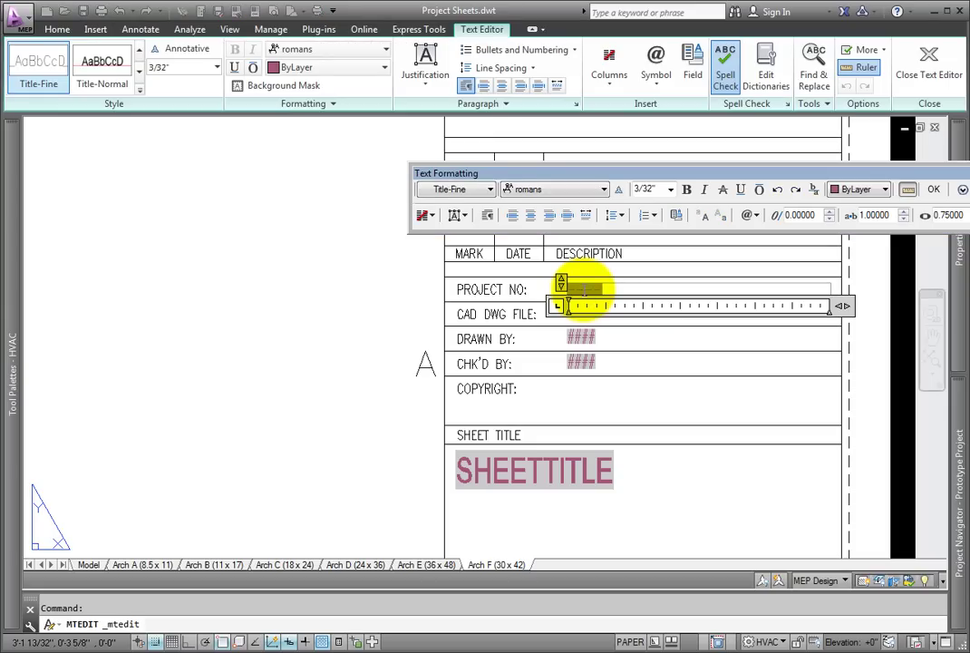
scroll(583, 289, "up", 4)
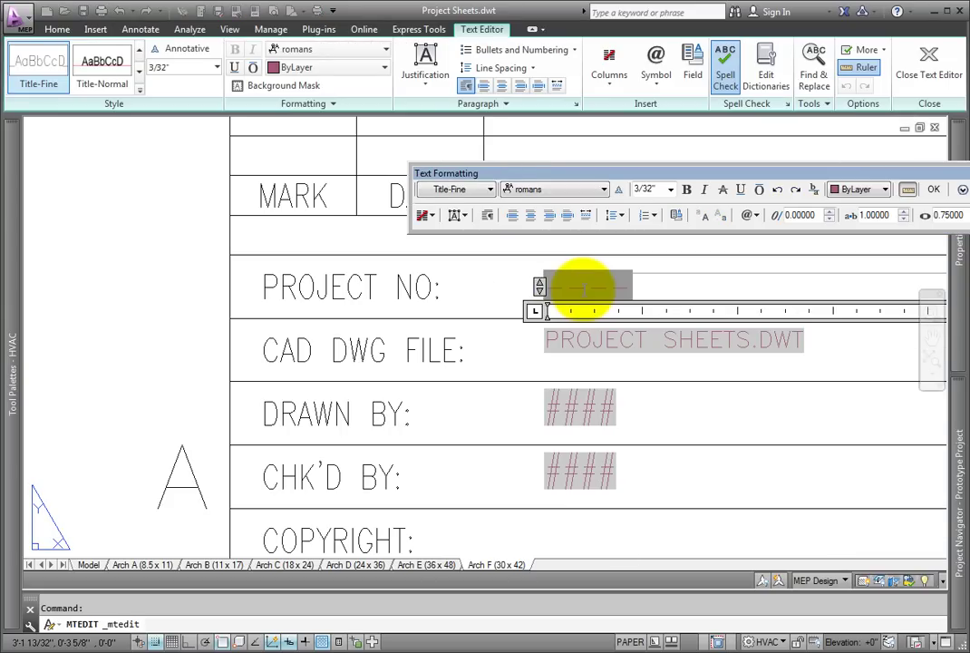
right_click(583, 288)
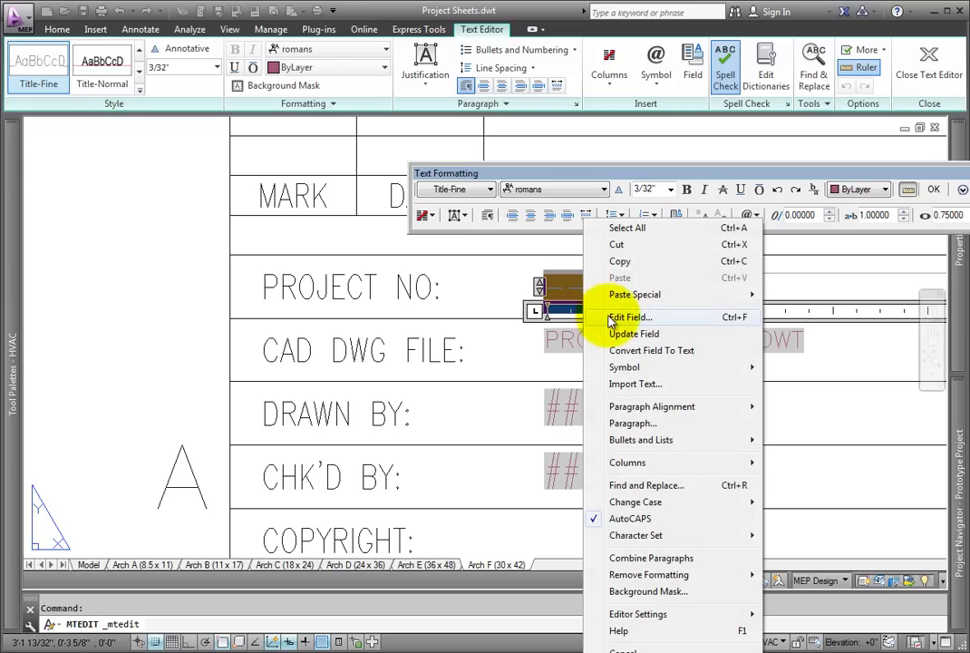
left_click(613, 317)
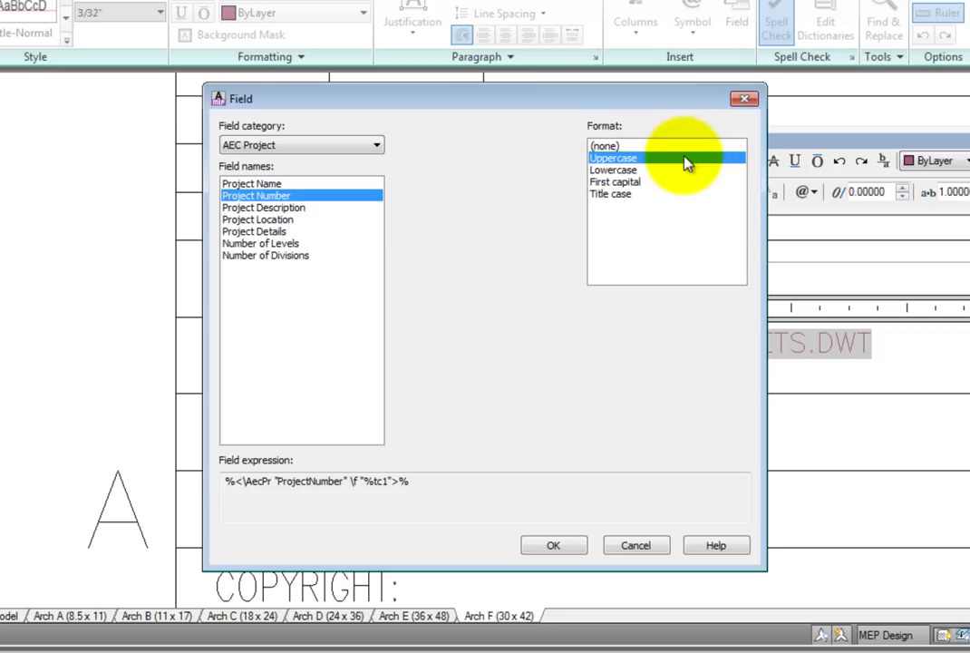
left_click(555, 547)
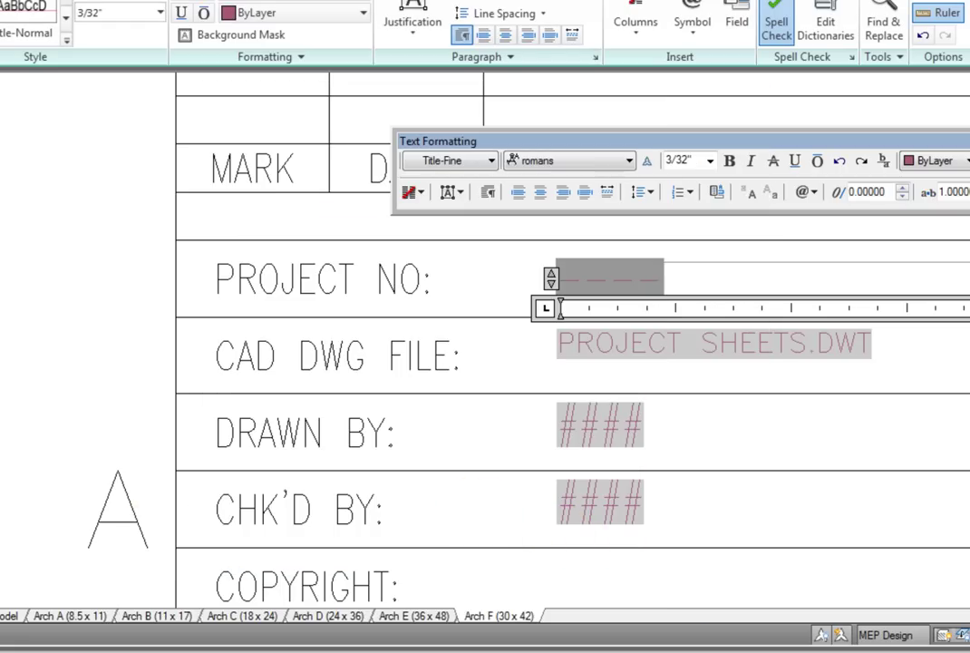
- Close the PROJECT NO text editor and bring the SHEETNUMBER area into view
key("ctrl+Return")
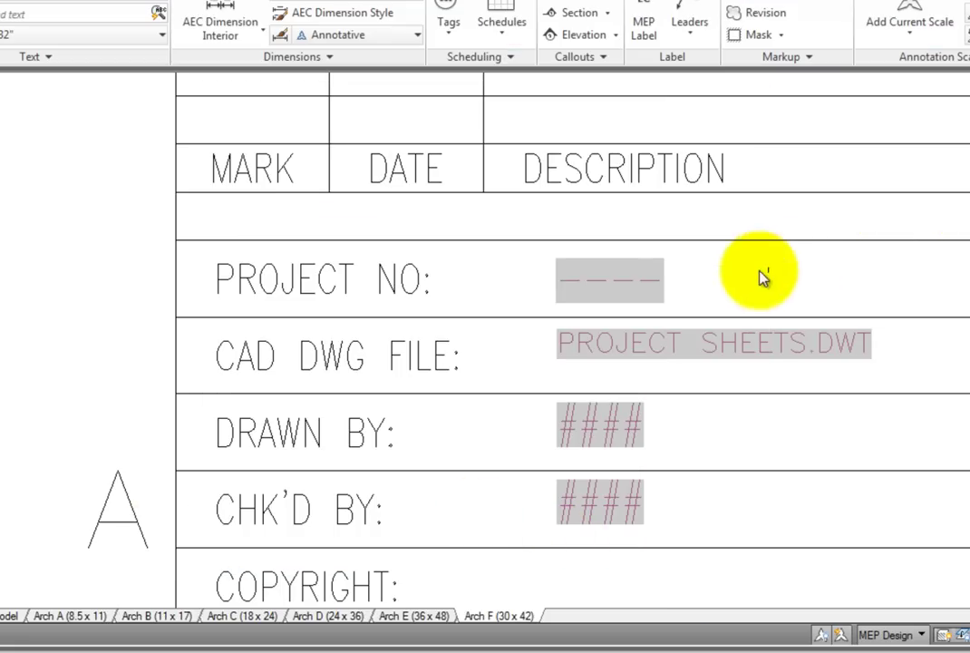
middle_click_drag(103, 352, 108, 265)
scroll(72, 227, "down", 4)
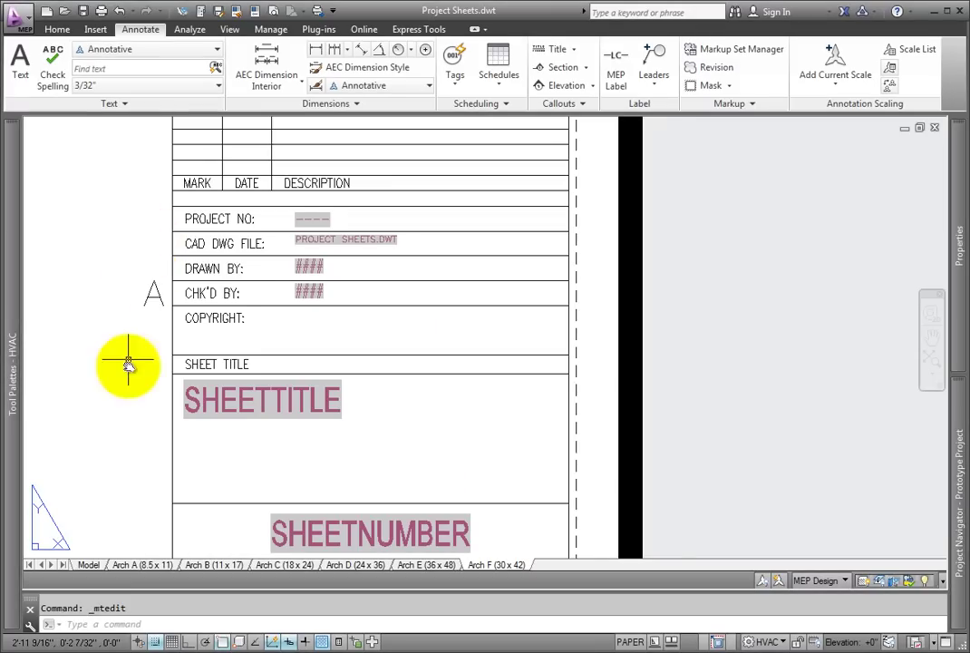
middle_click_drag(128, 363, 169, 319)
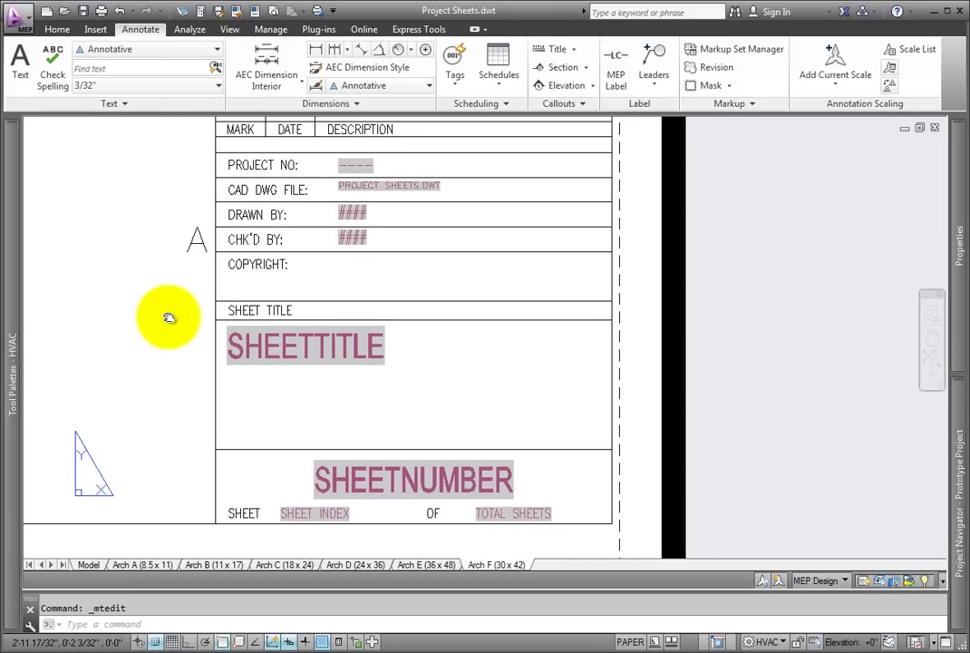
- Set the SHEETNUMBER text to the SheetSet > CurrentSheetNumber field and close the editor
double_click(432, 480)
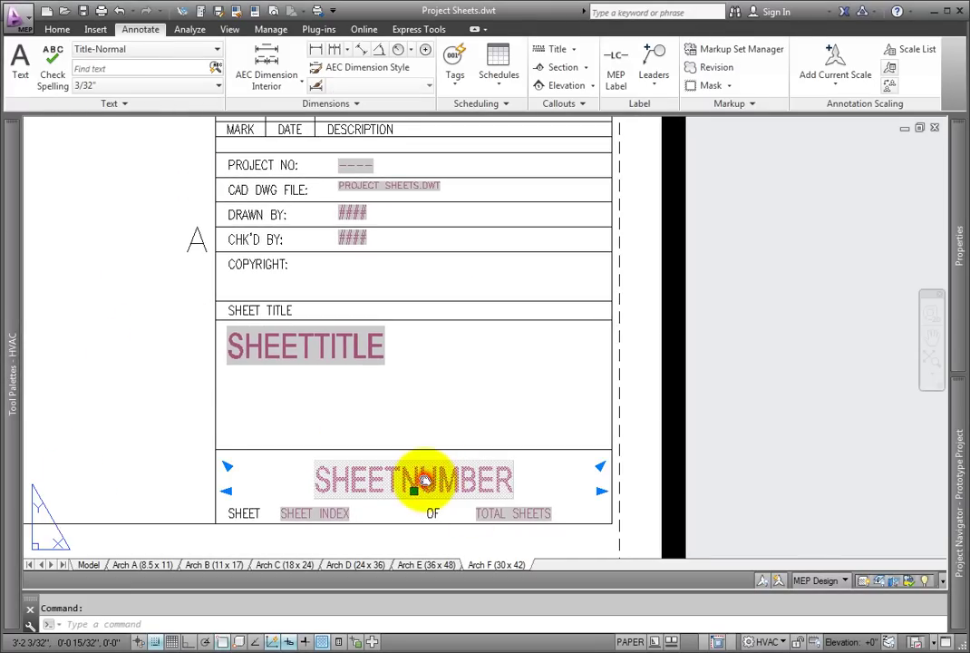
right_click(441, 472)
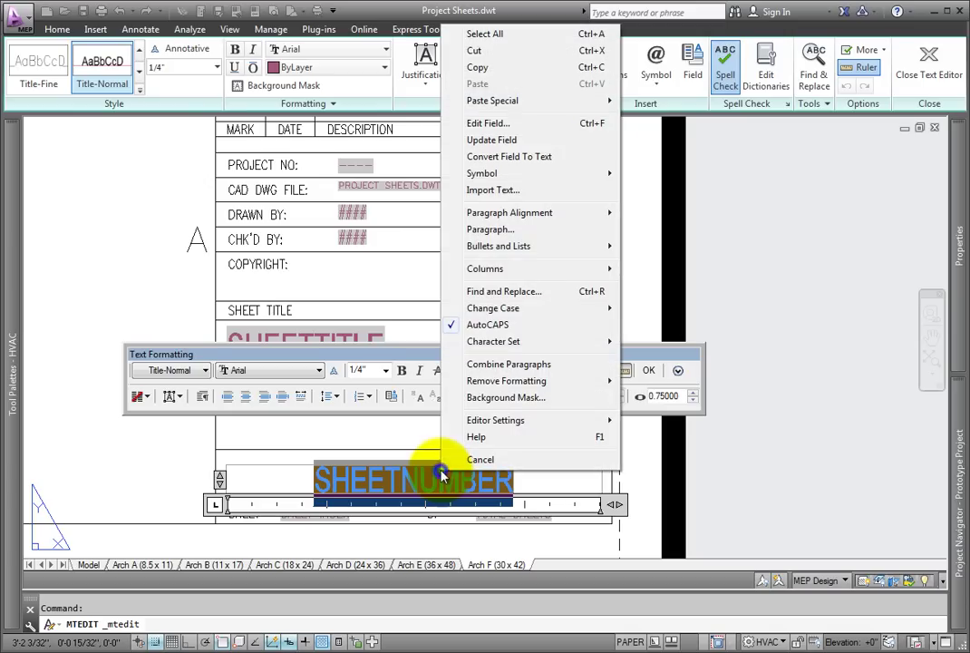
left_click(513, 124)
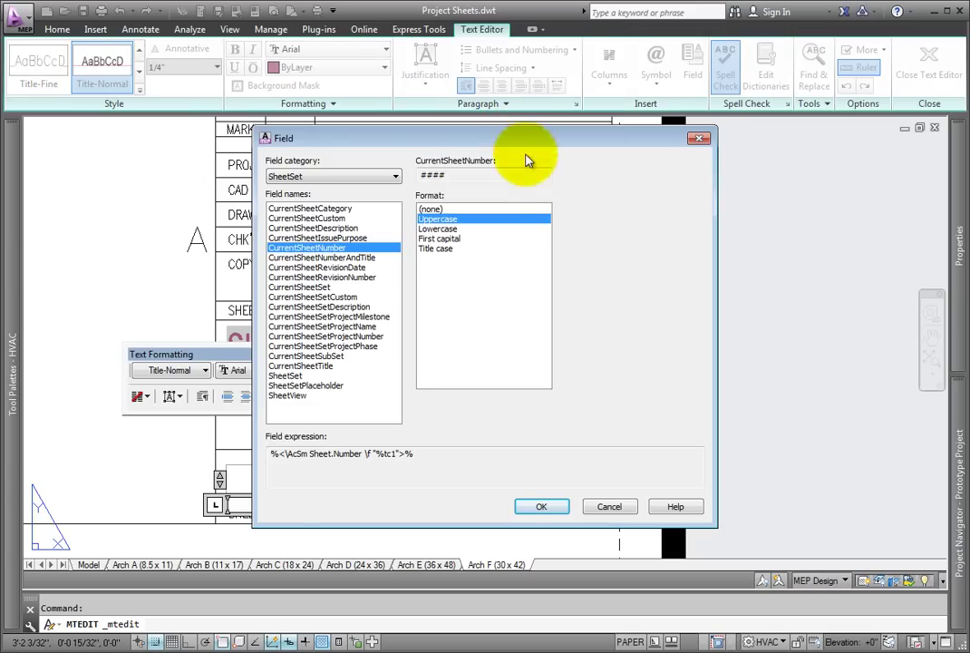
left_click(395, 178)
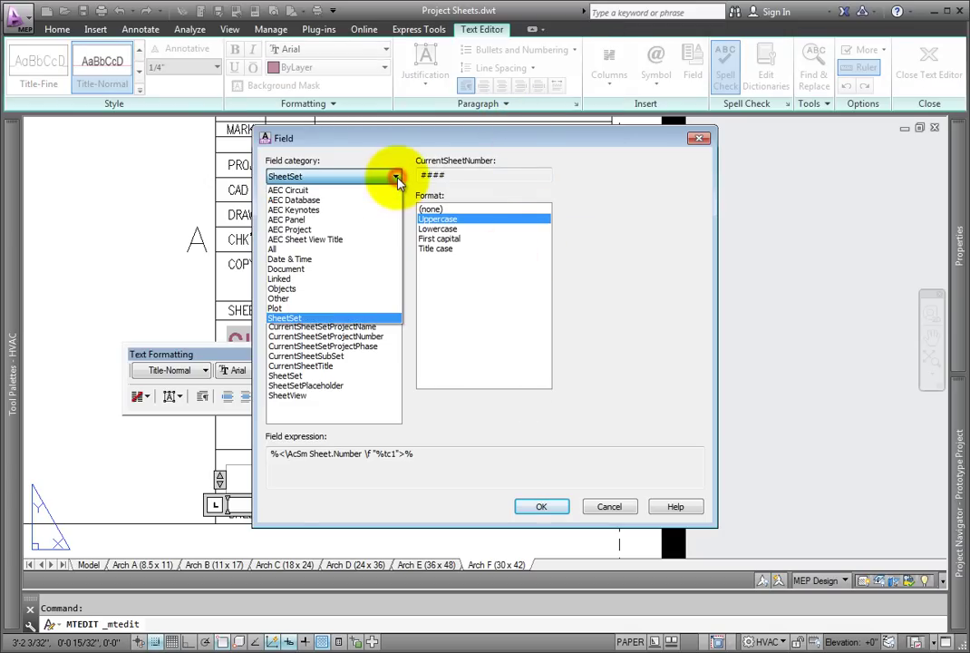
left_click(297, 317)
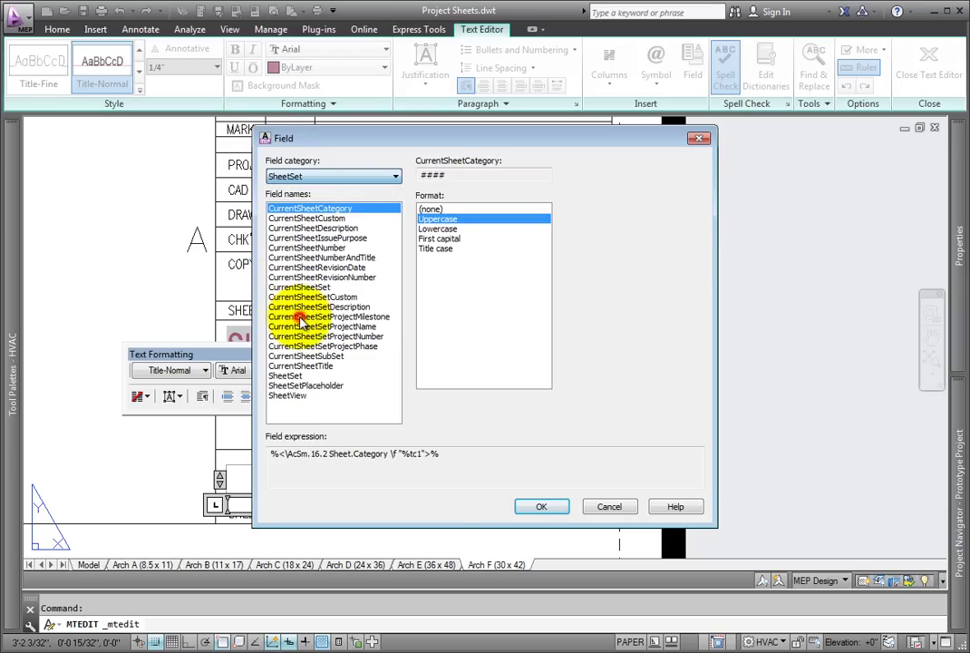
left_click(326, 249)
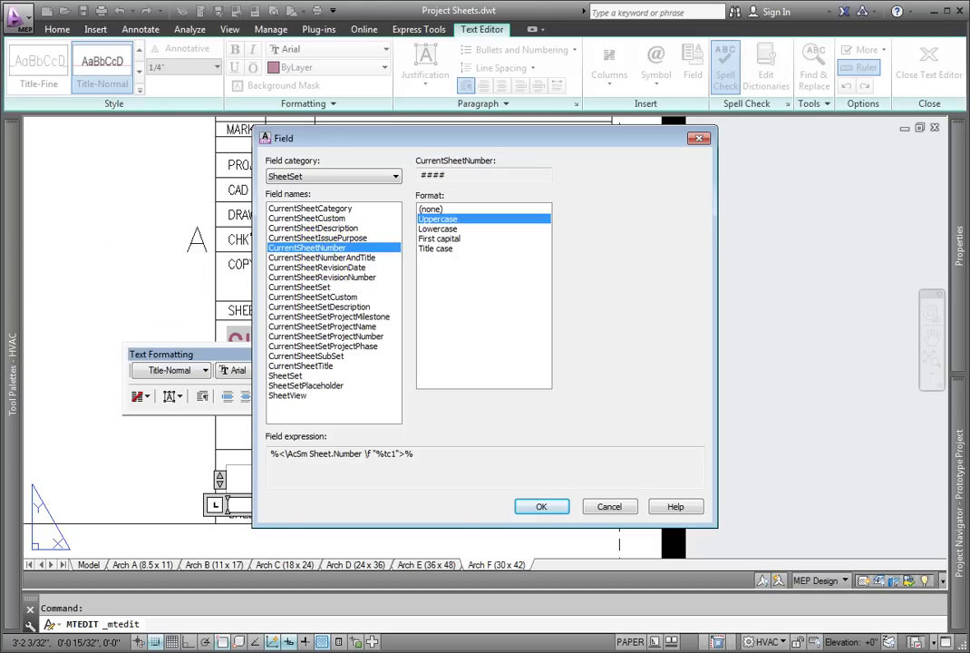
left_click(564, 507)
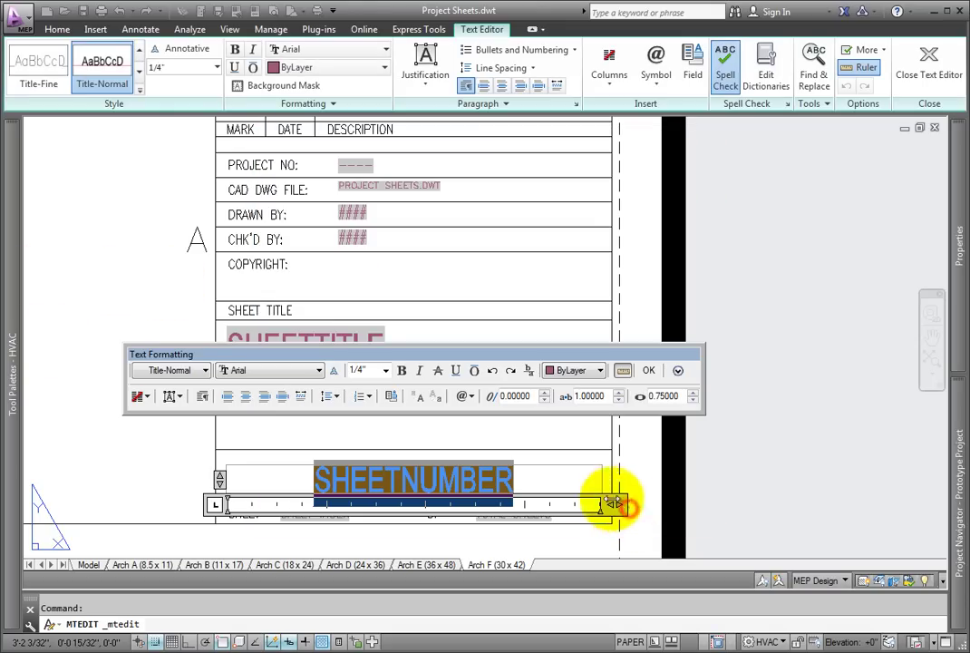
left_click(651, 369)
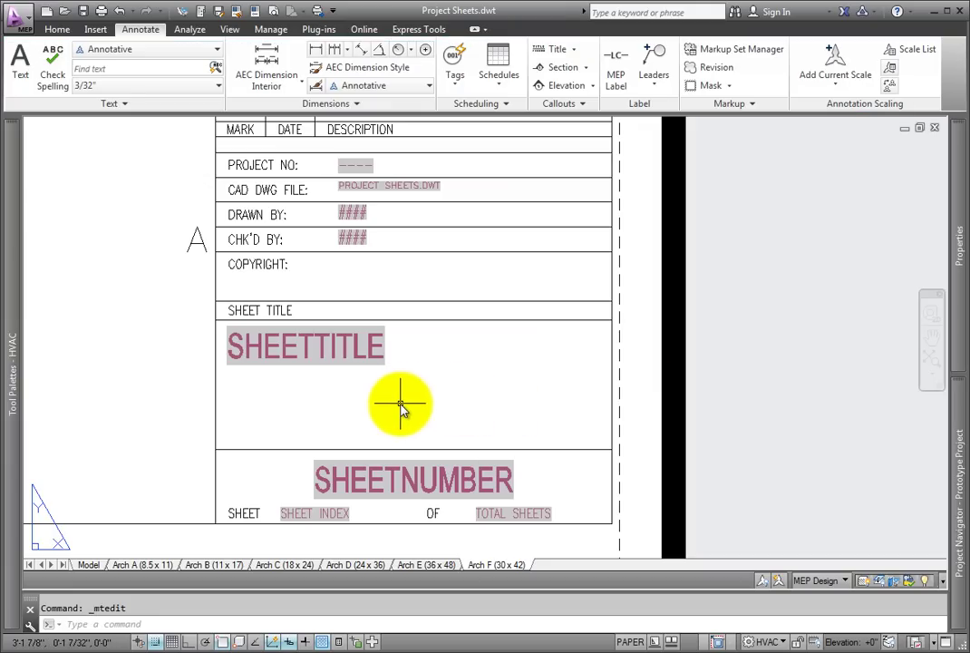
- Open the Aec Arch F title block for in-place reference editing and select the COPYRIGHT label
left_click(218, 290)
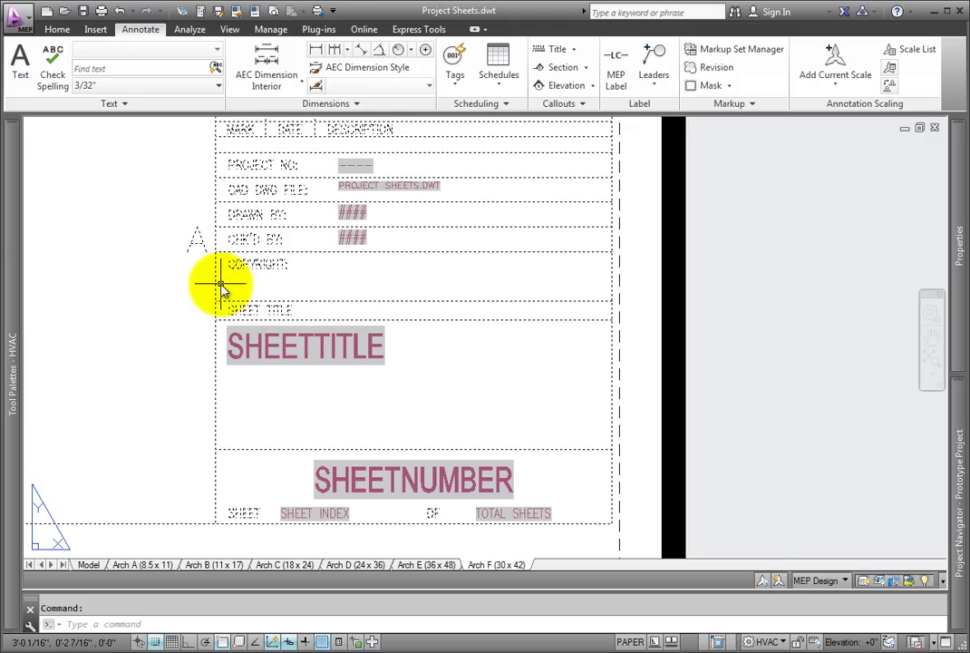
right_click(215, 272)
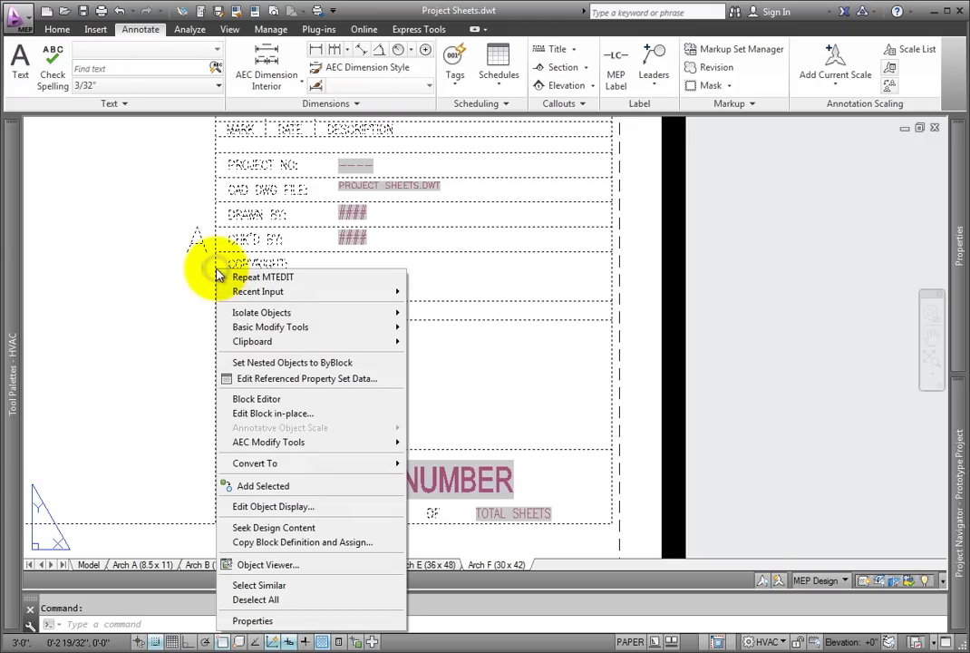
left_click(264, 414)
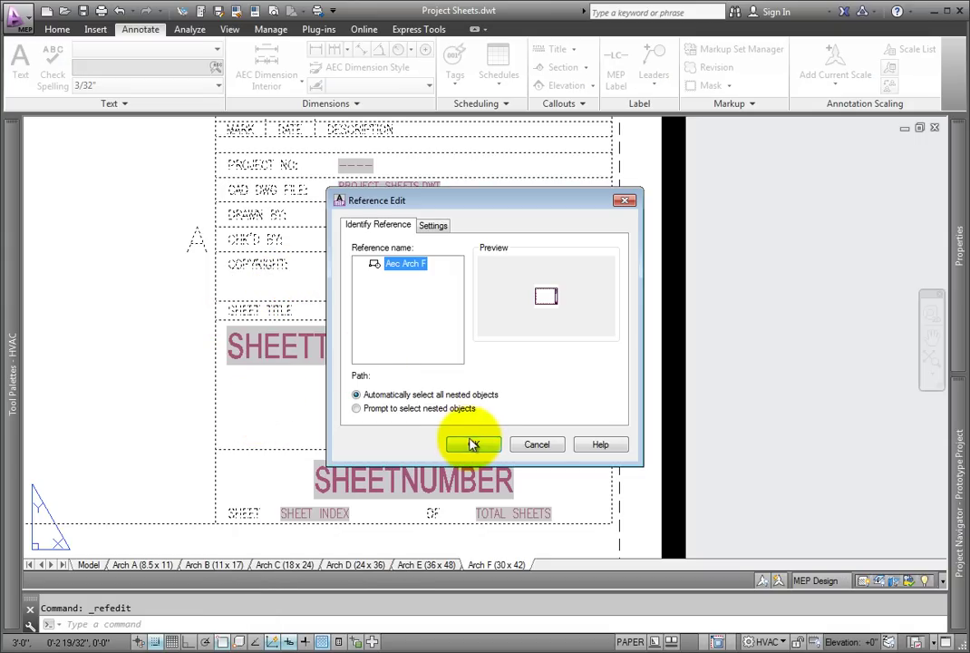
left_click(473, 445)
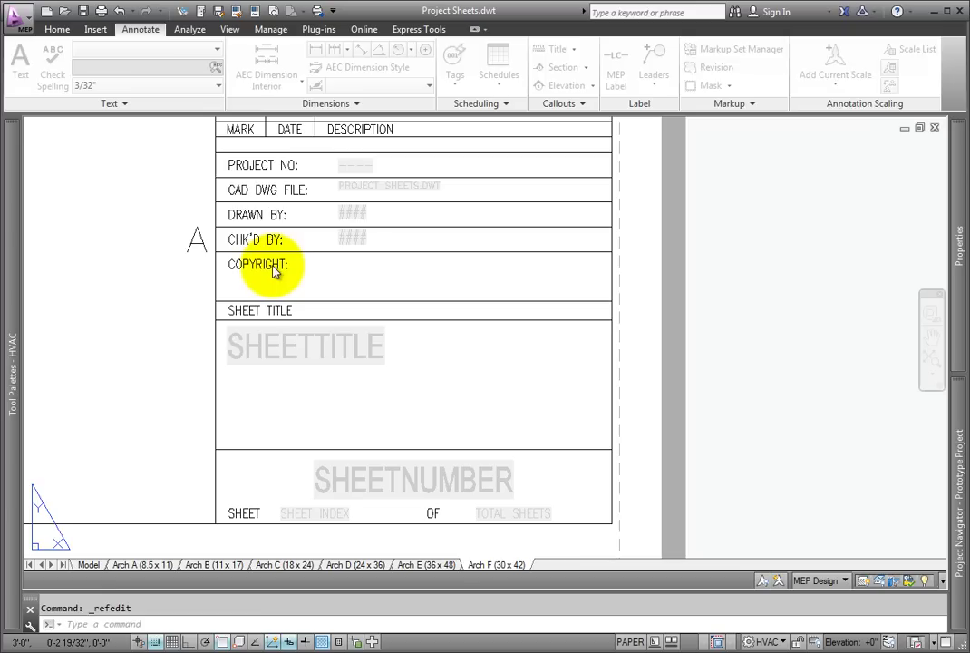
left_click(273, 266)
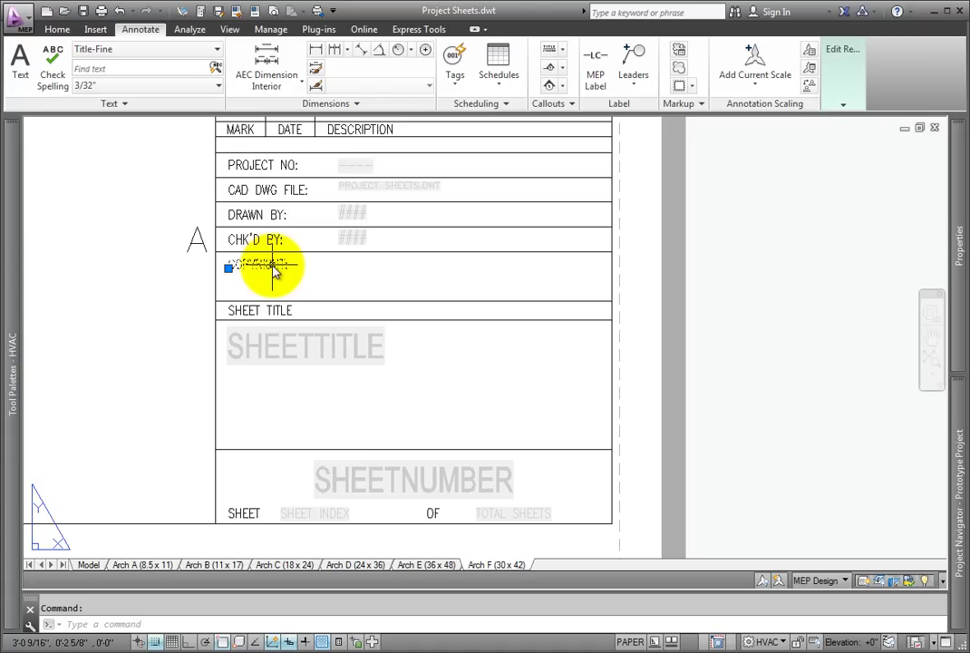
- Change the COPYRIGHT label text to 'APP. BY:'
double_click(273, 265)
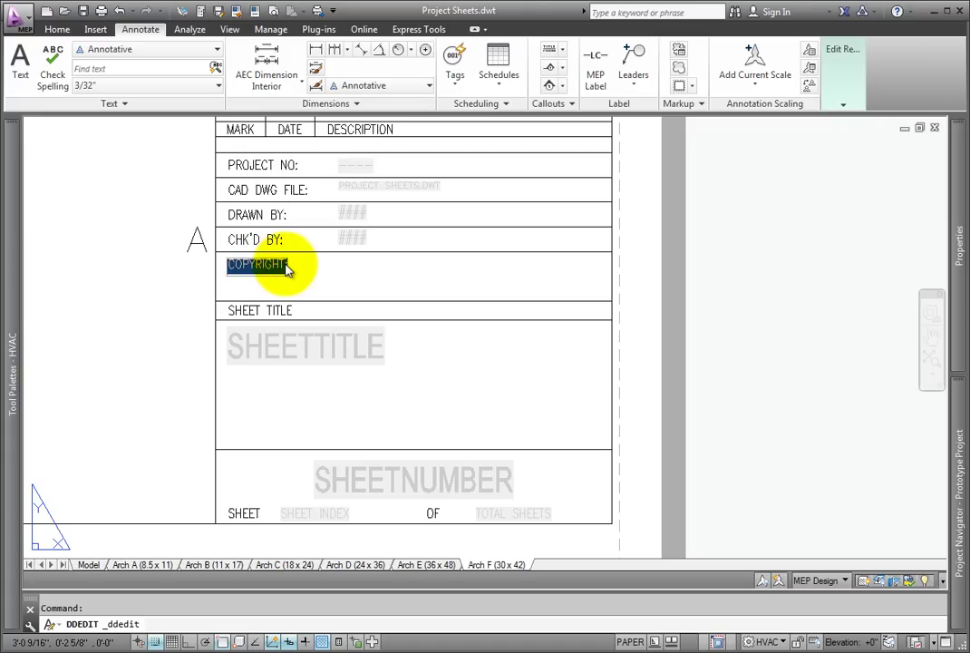
type("A")
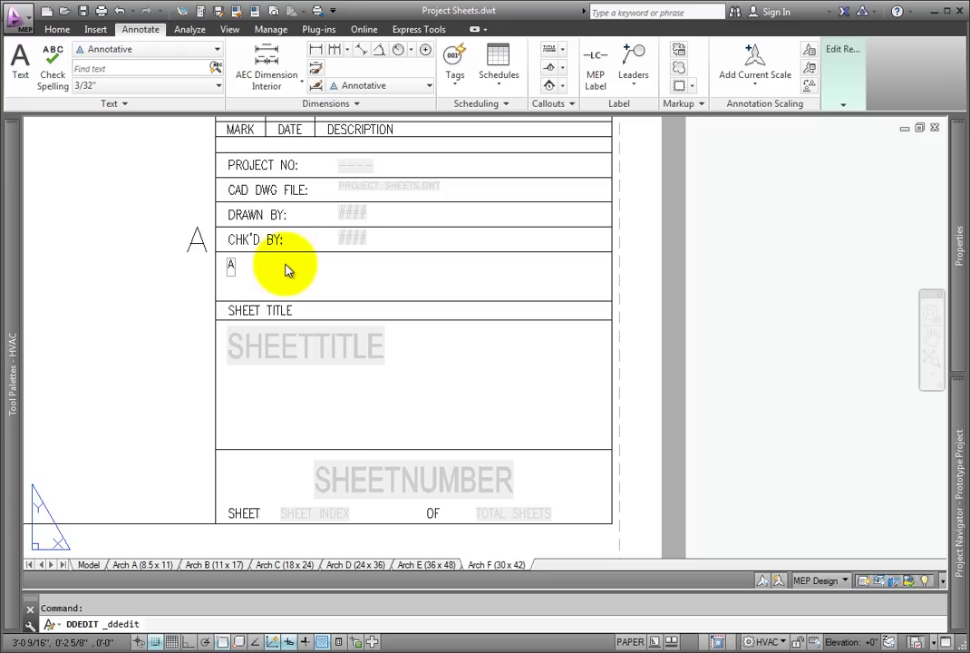
type("PP. BY:")
key("Return")
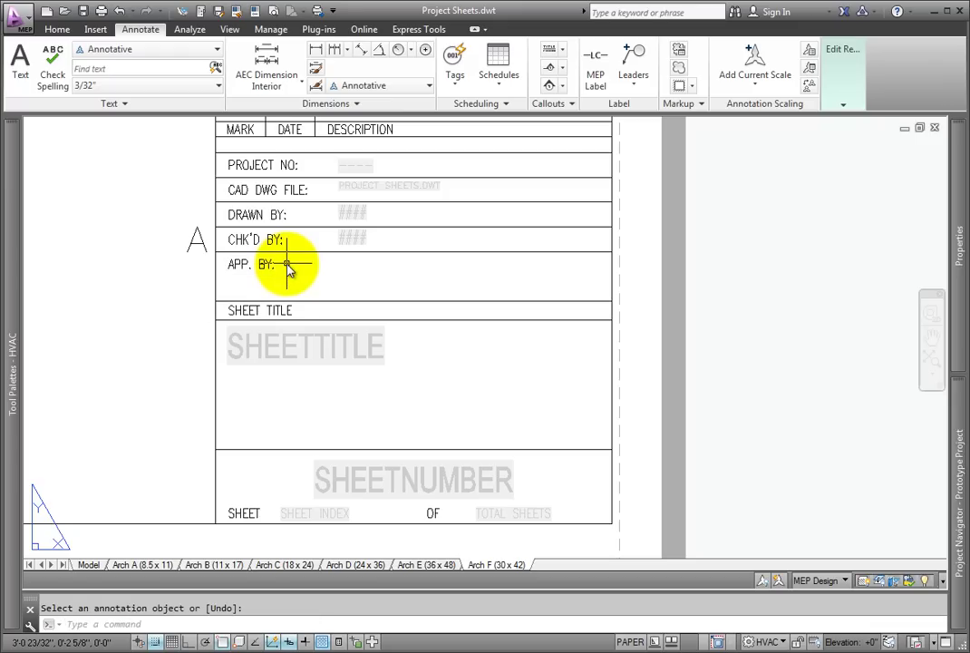
- Save the reference edits, redefining the Aec Arch F block
left_click(849, 88)
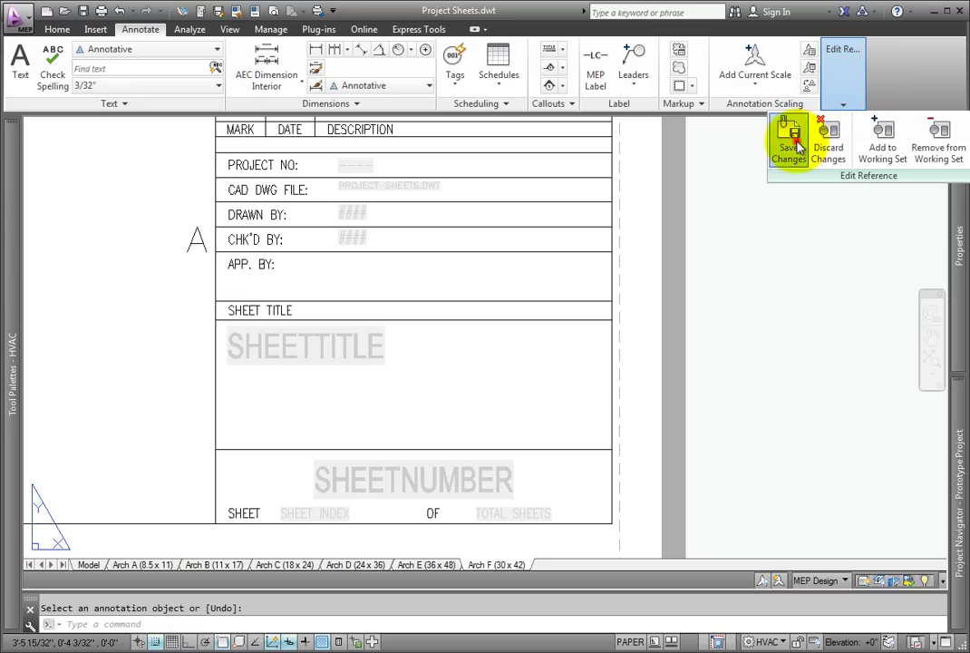
left_click(791, 144)
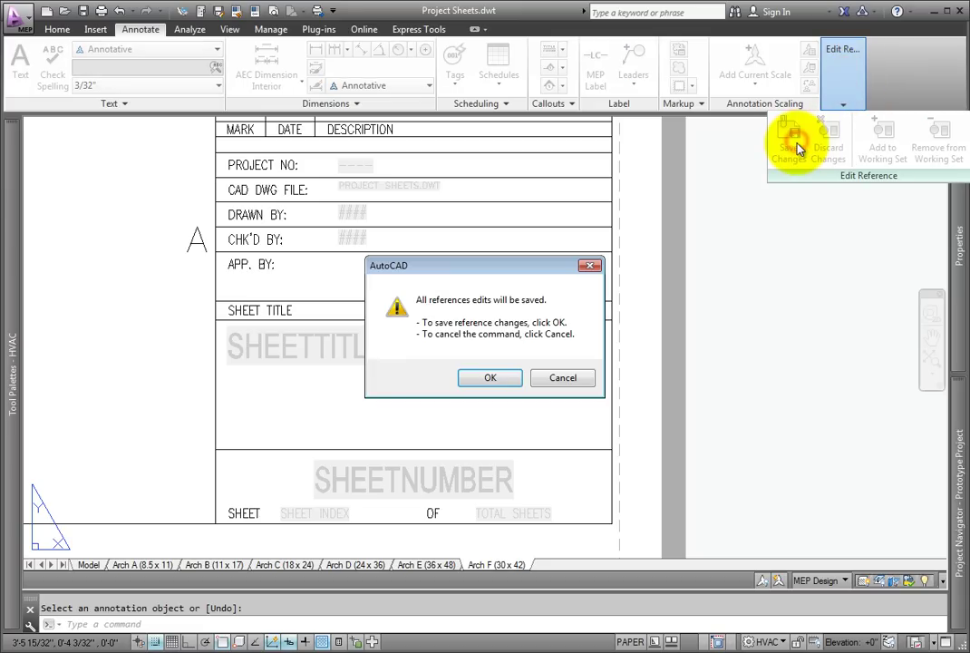
left_click(490, 377)
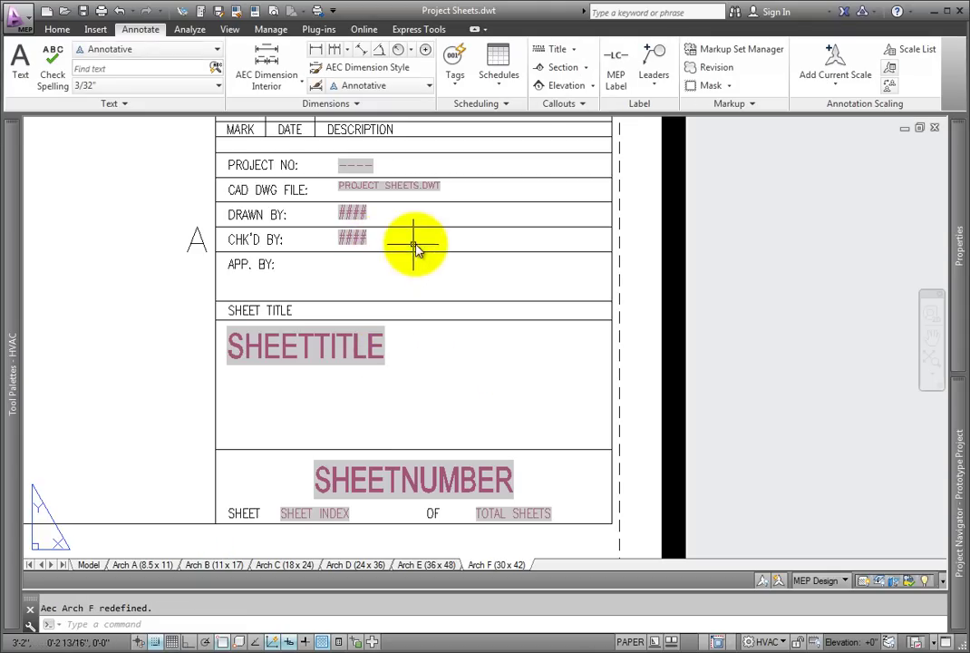
- Copy the CHK'D BY #### field text down into the APP. BY row with CO
left_click(356, 238)
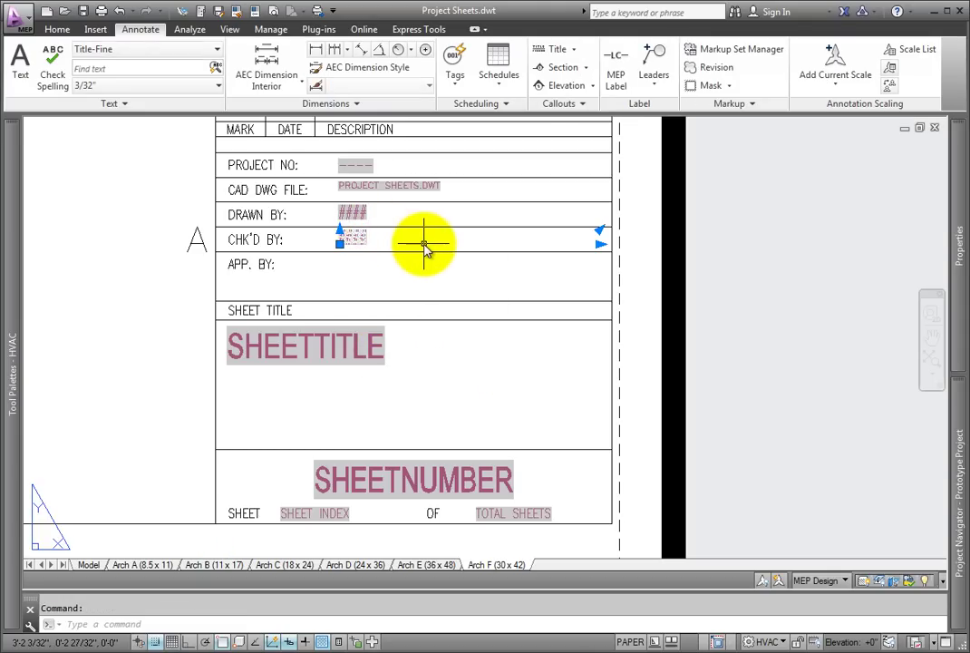
type("co")
key("Return")
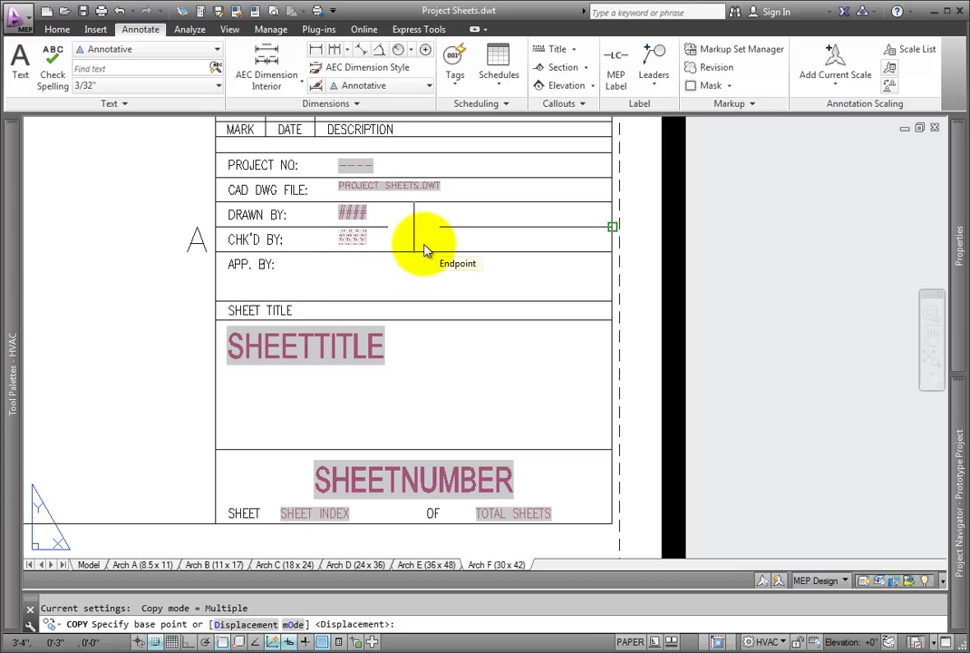
left_click(216, 226)
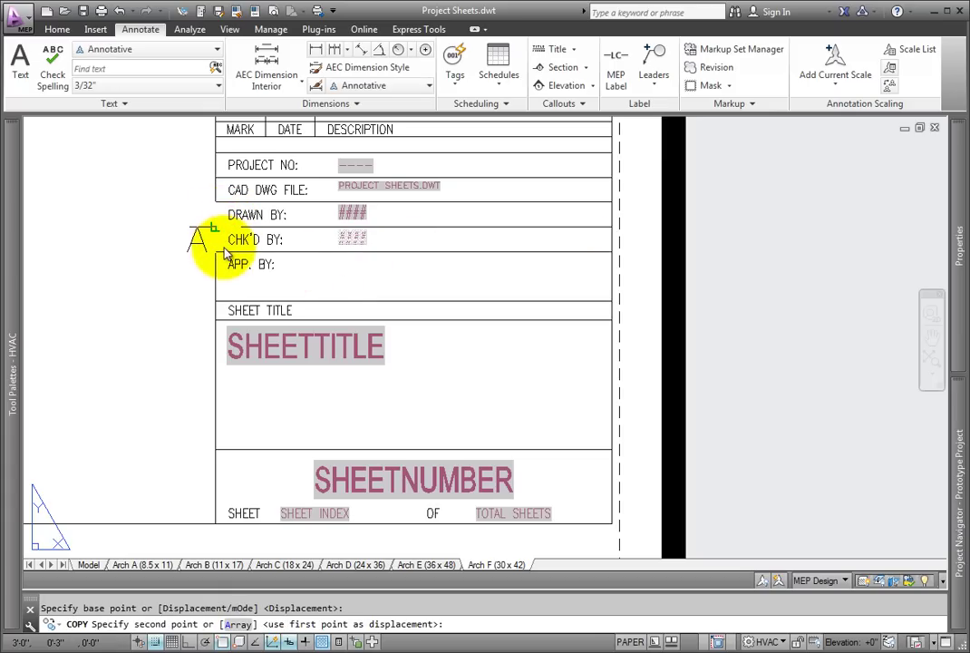
left_click(152, 640)
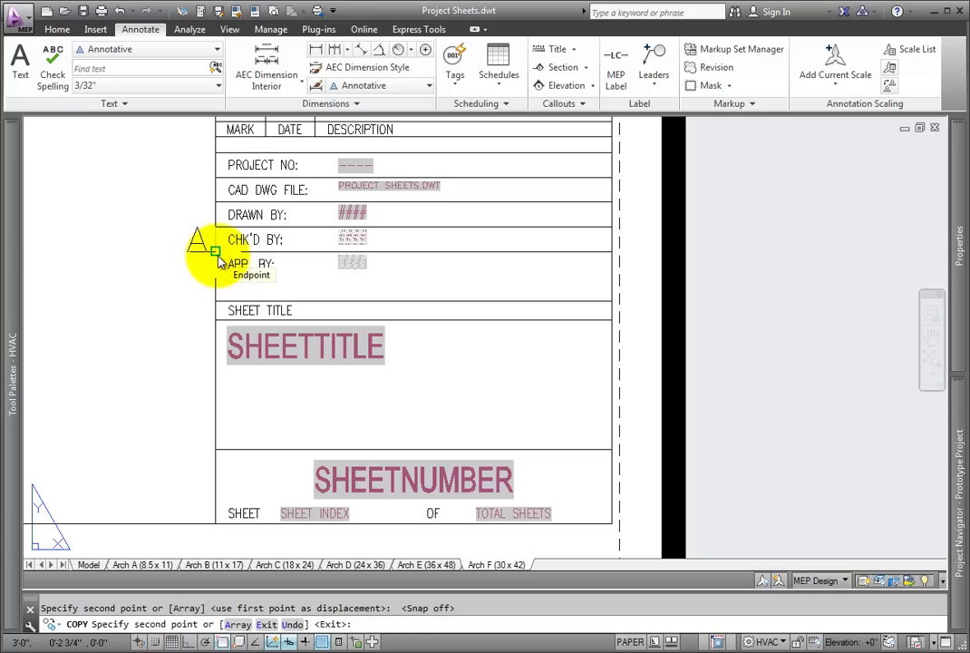
left_click(216, 251)
key("Escape")
- Make the copied field an Uppercase sheet custom property field reading 'Approved By'
double_click(352, 266)
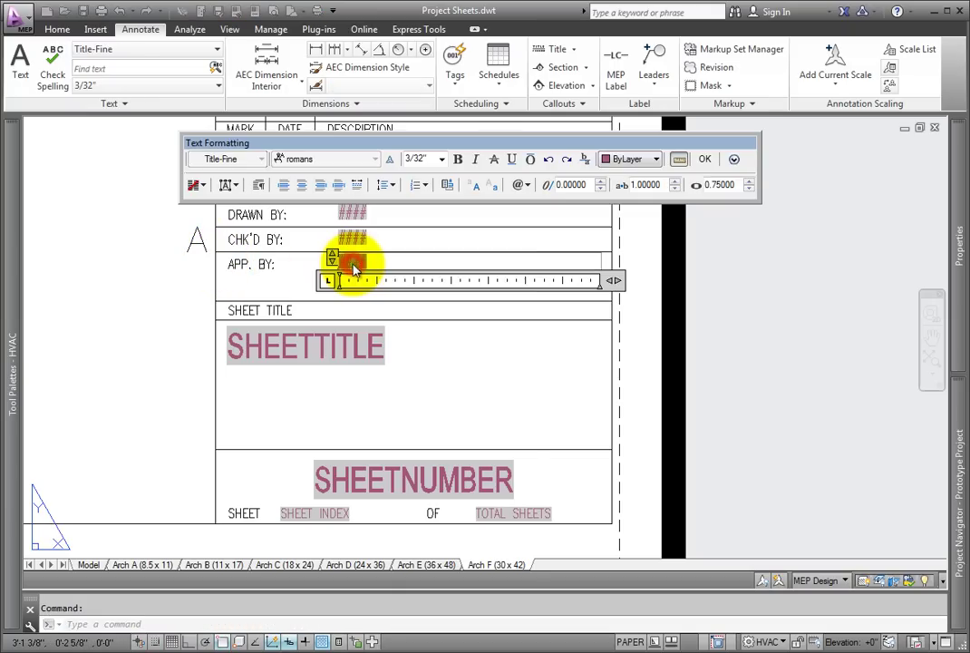
right_click(353, 267)
left_click(397, 316)
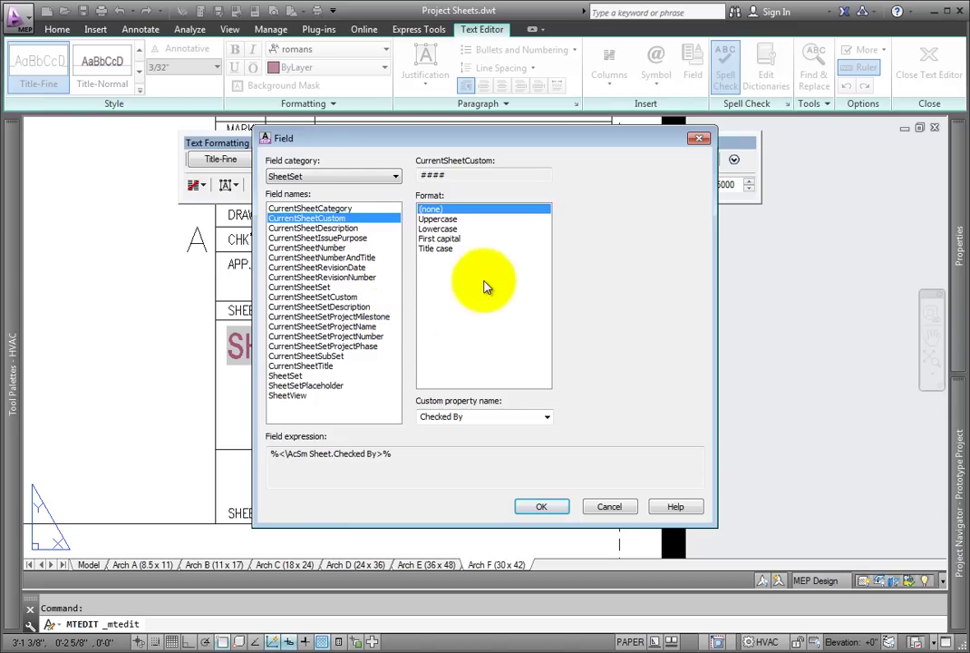
left_click(462, 218)
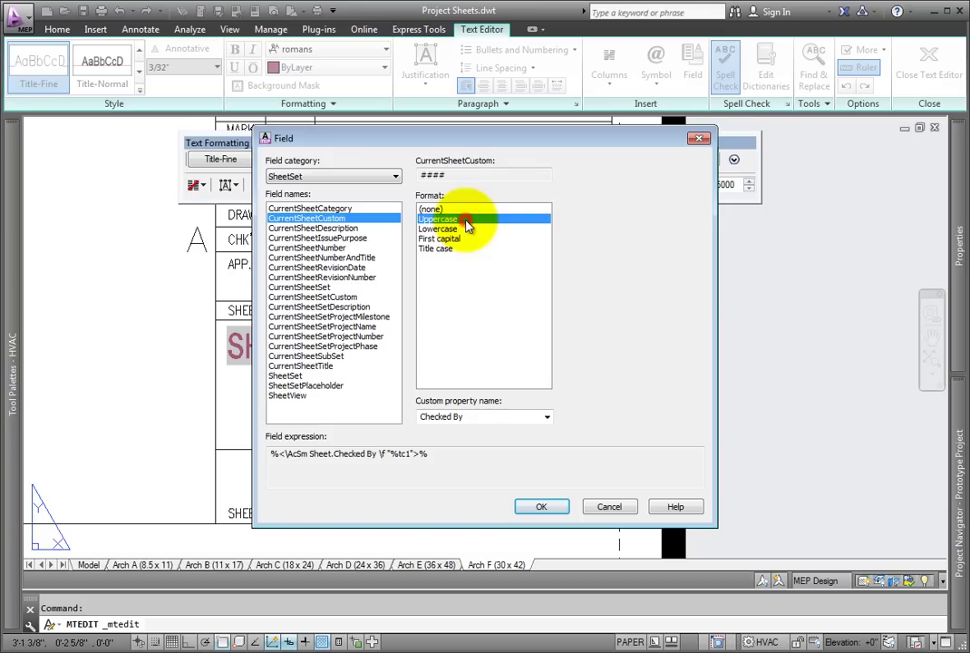
left_click(545, 418)
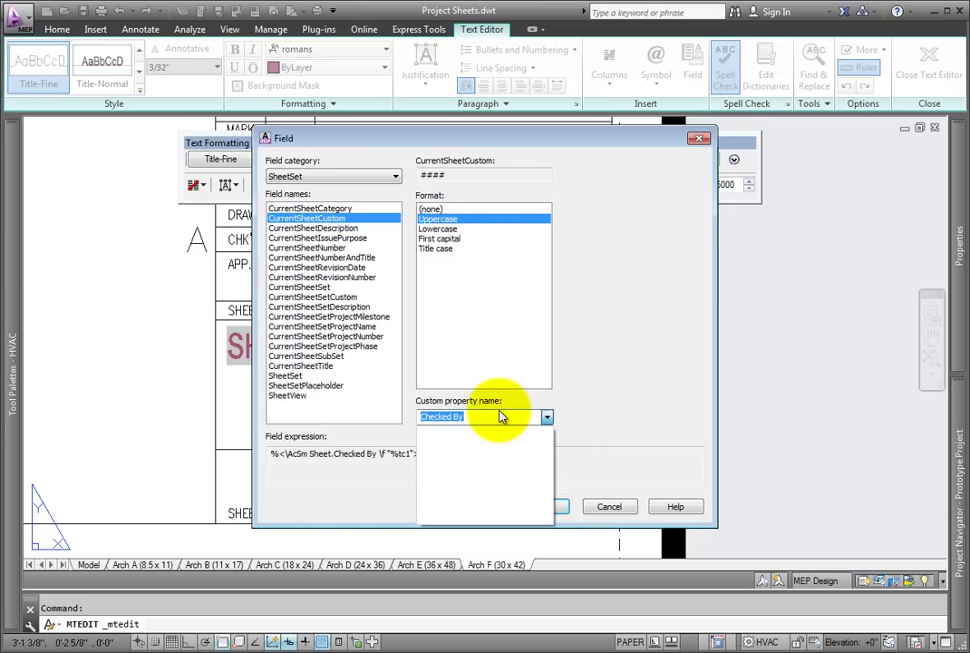
type("Approve")
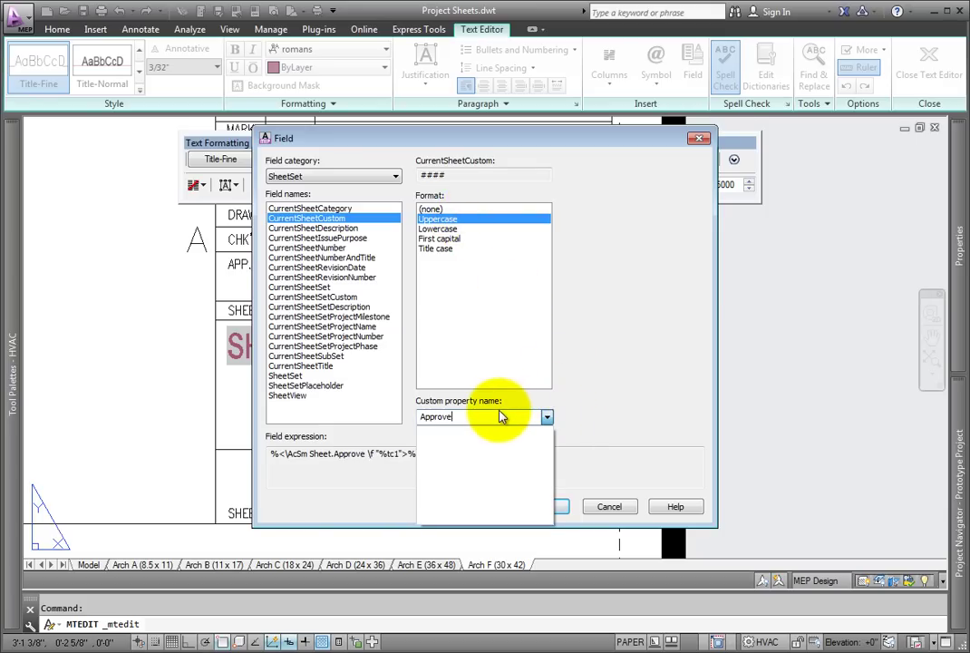
type("d By")
left_click(628, 391)
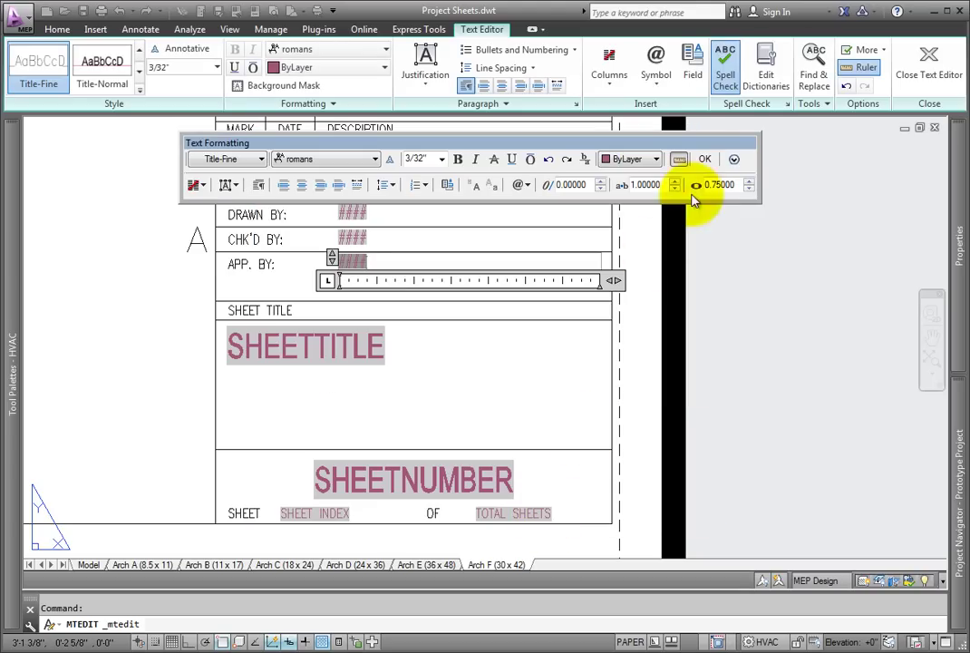
left_click(706, 160)
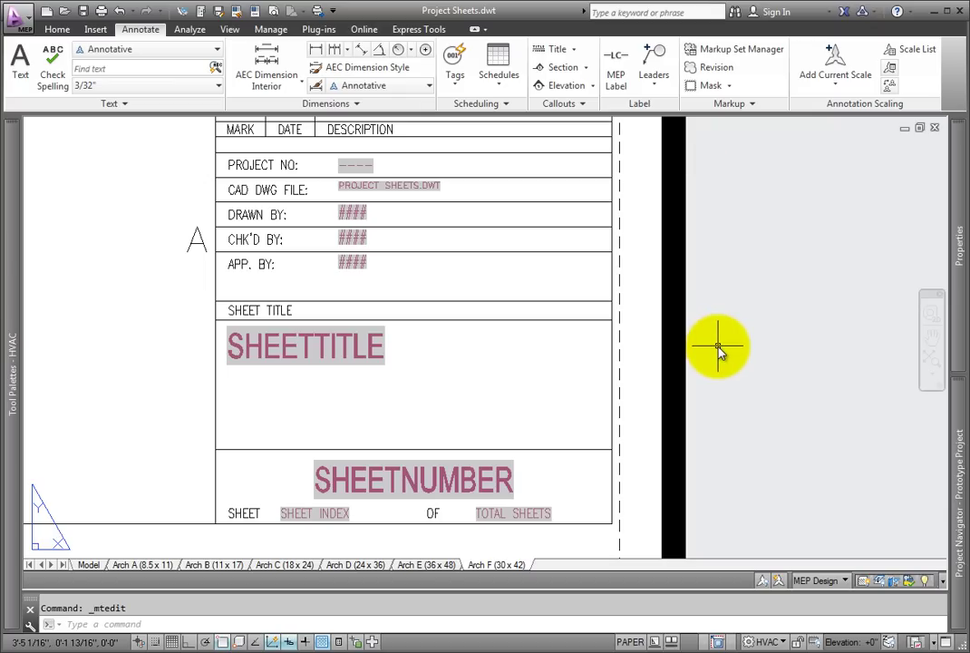
- Open the Prototype Project sheet set's Properties from the Project Navigator's Sheets tree
right_click(500, 564)
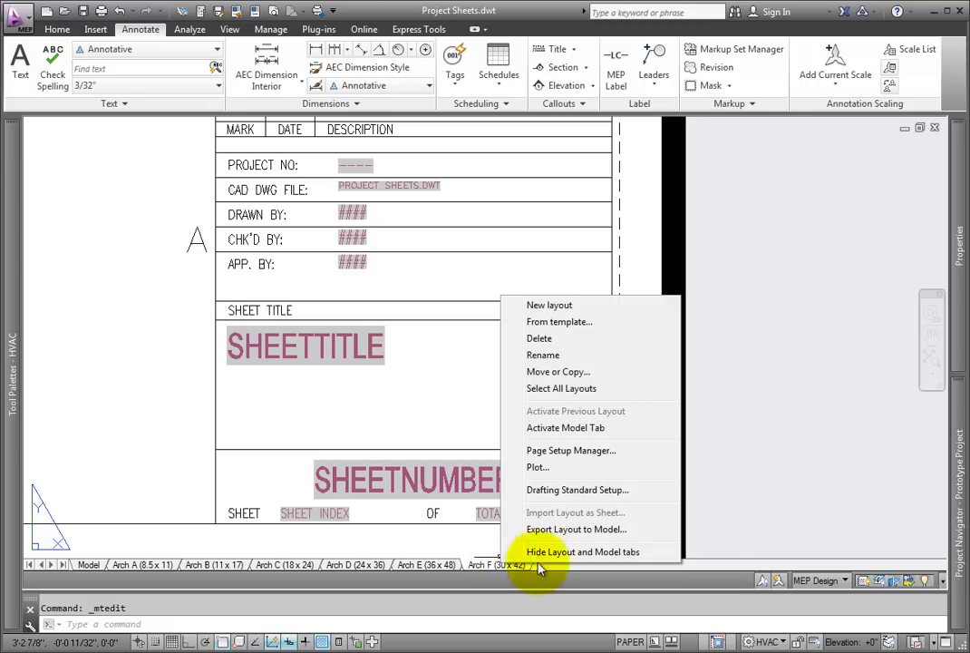
left_click(946, 455)
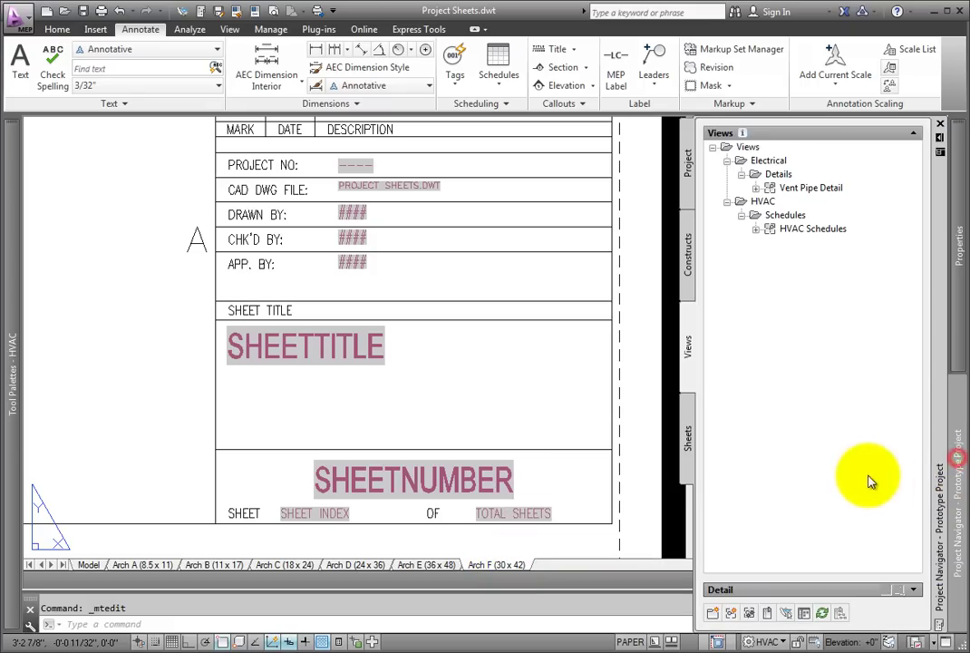
left_click(691, 435)
right_click(762, 154)
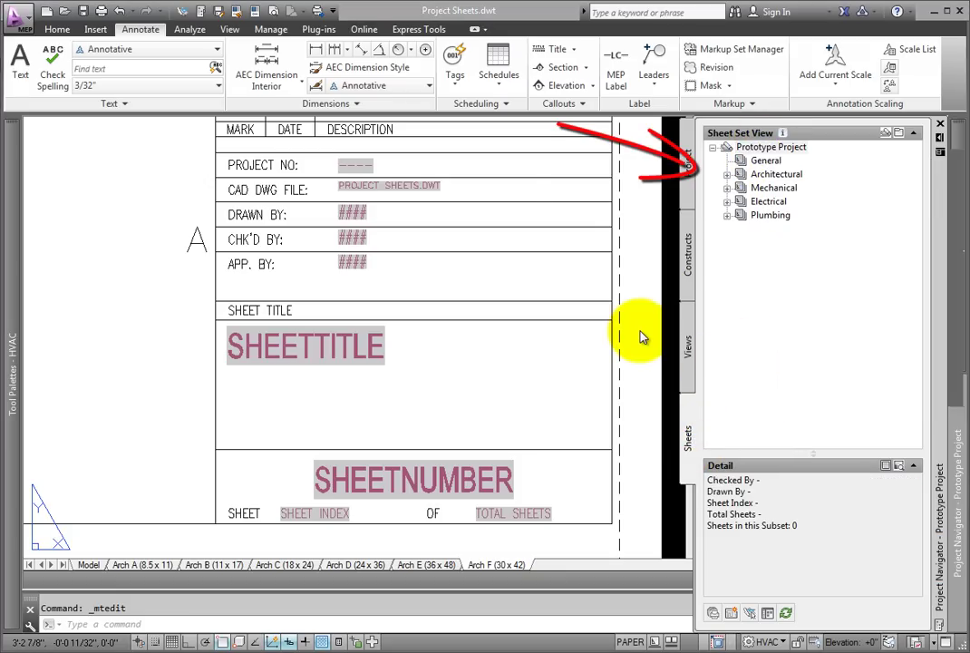
left_click_drag(324, 282, 322, 357)
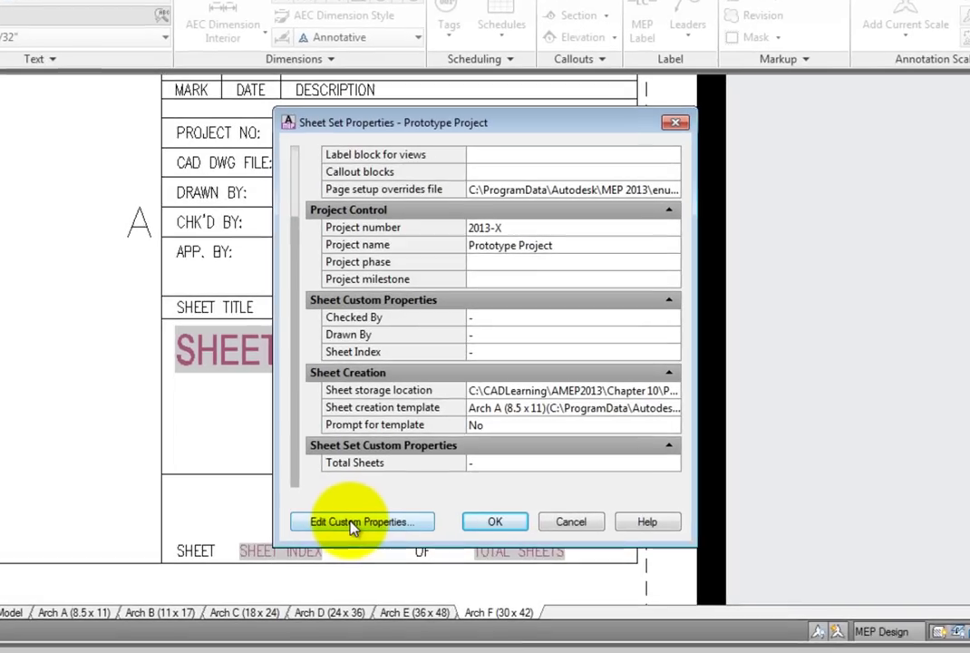
- Add a Sheet-owned custom property 'Approved By' with default value xx
left_click(350, 504)
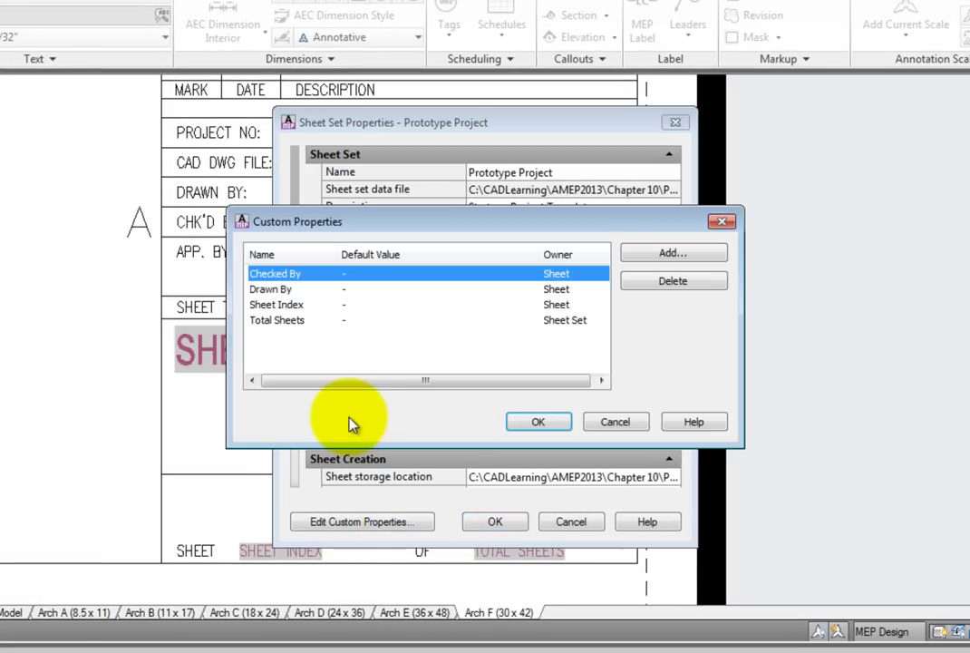
left_click(696, 255)
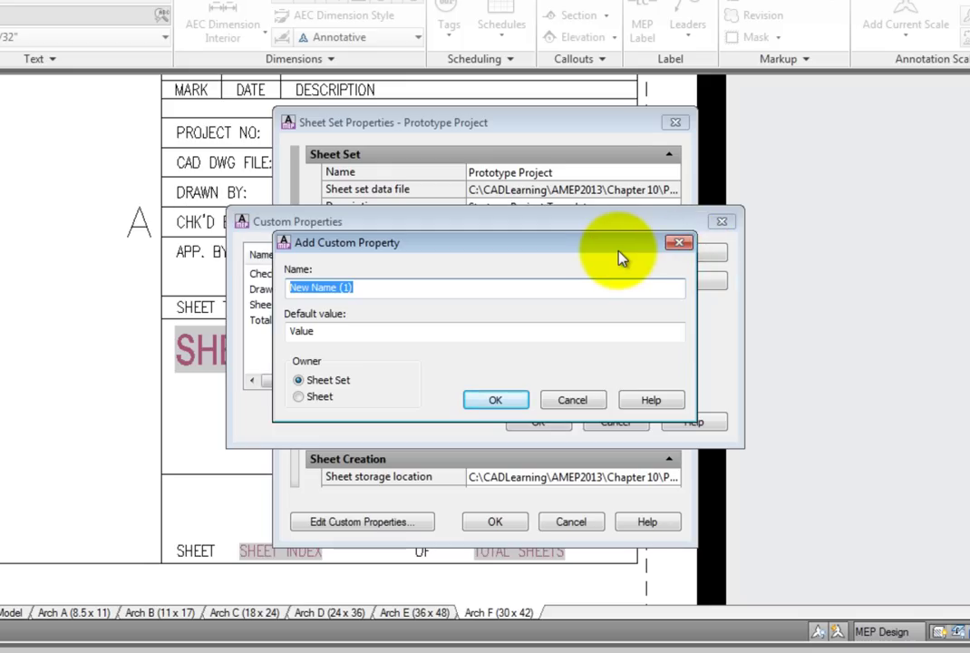
type("Approved By")
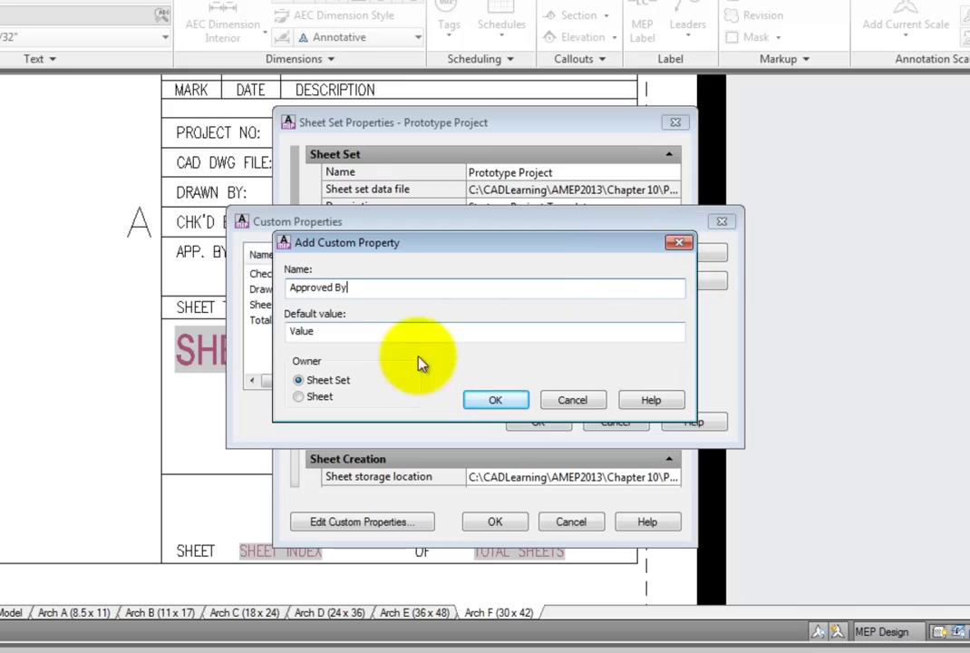
double_click(346, 330)
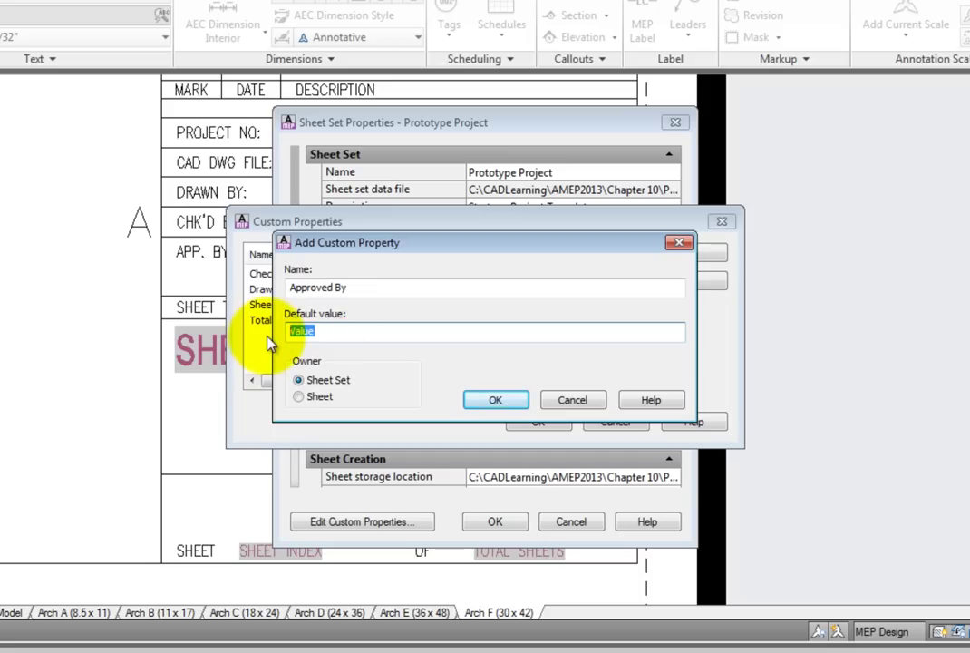
type("xx")
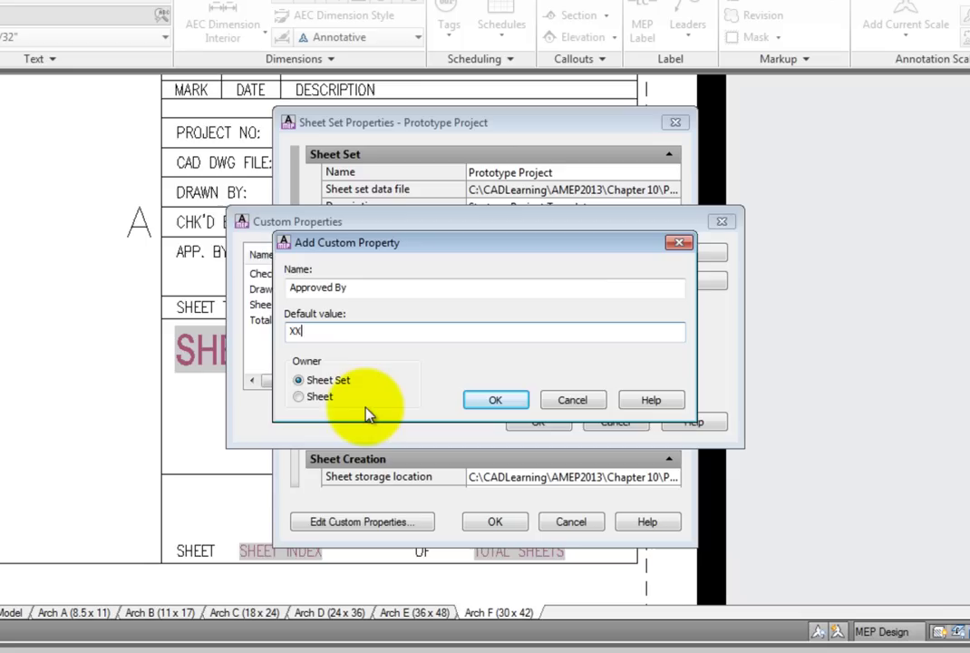
left_click(302, 400)
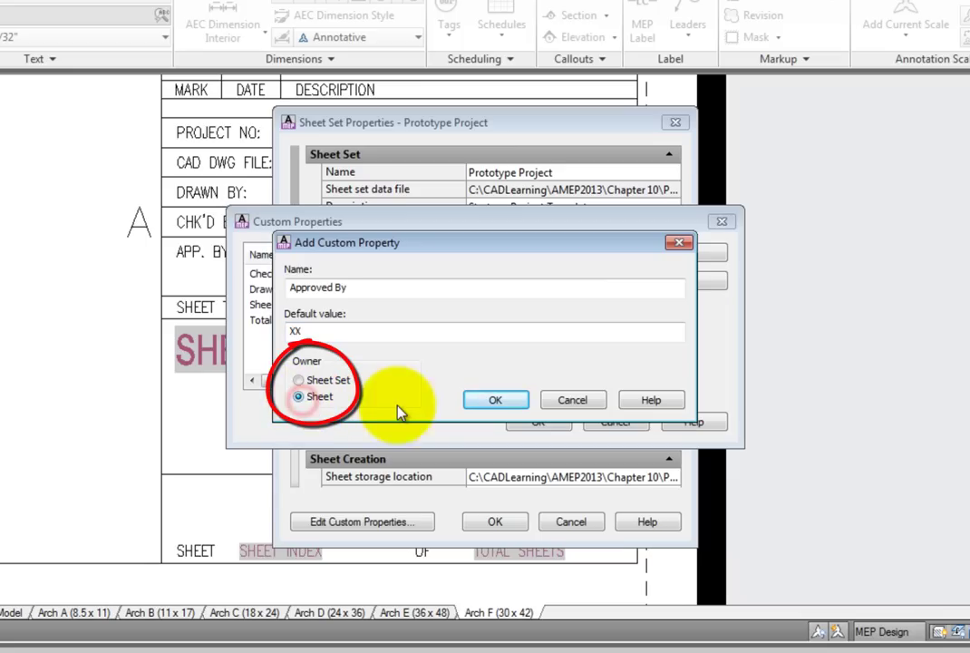
left_click(492, 402)
left_click(539, 423)
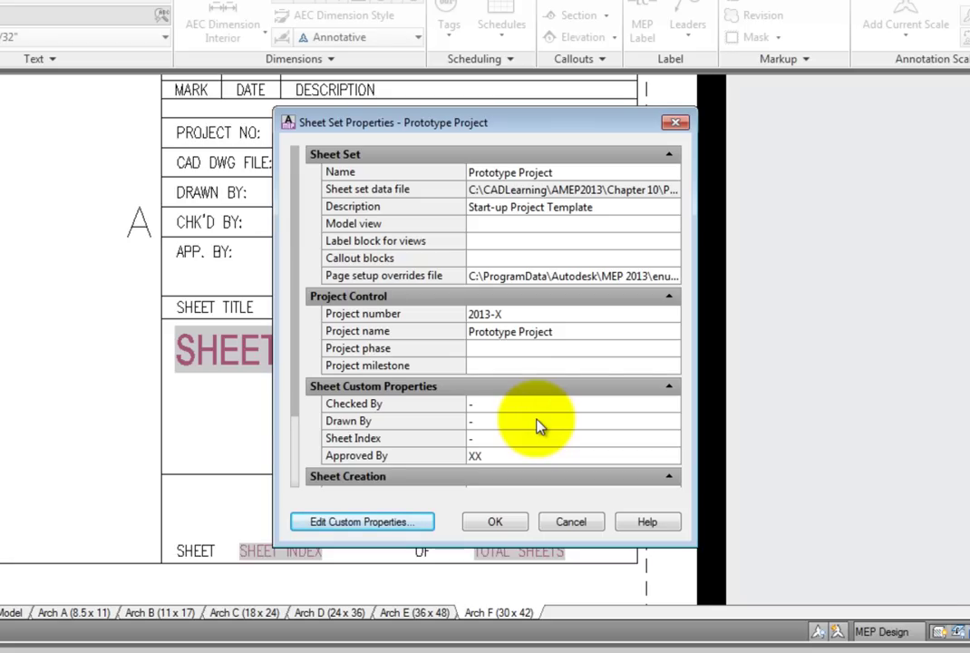
- Confirm the Sheet Set Properties dialog, keeping the Approved By property
left_click(478, 525)
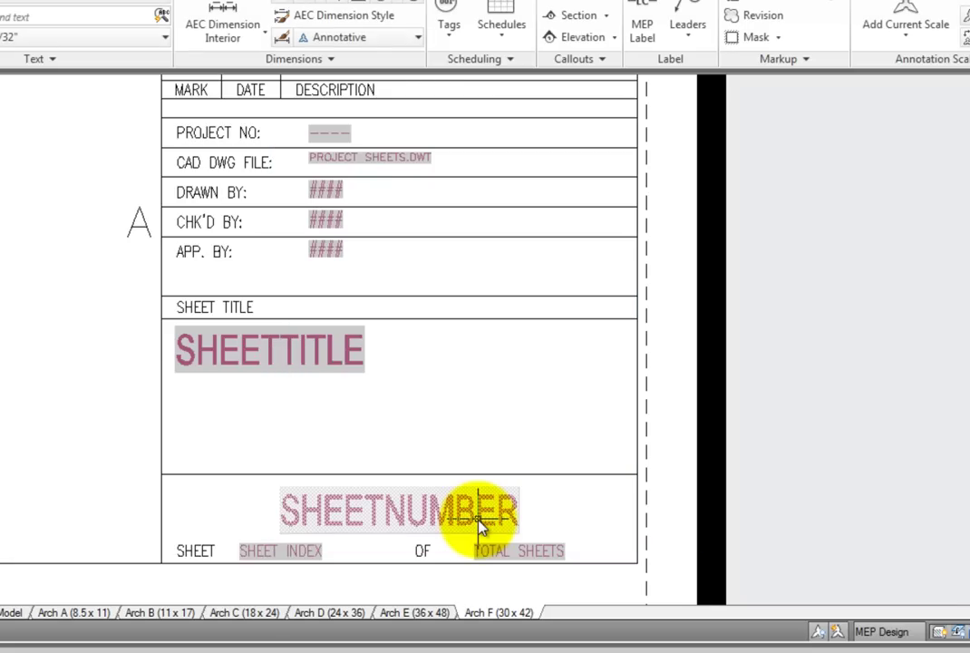